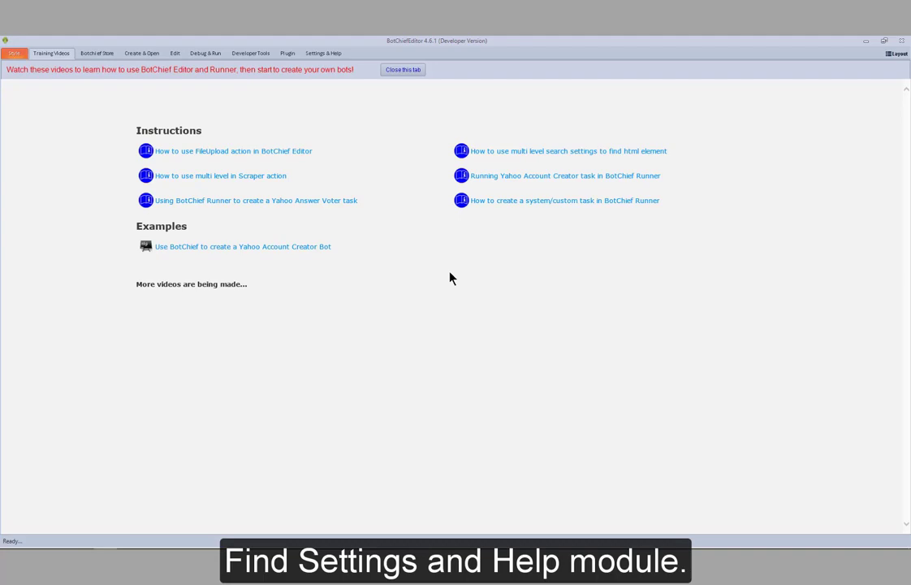
# - Switch the editor's browser to Google Chrome on the PC and restart BotChief Editor
pyautogui.click(325, 53)
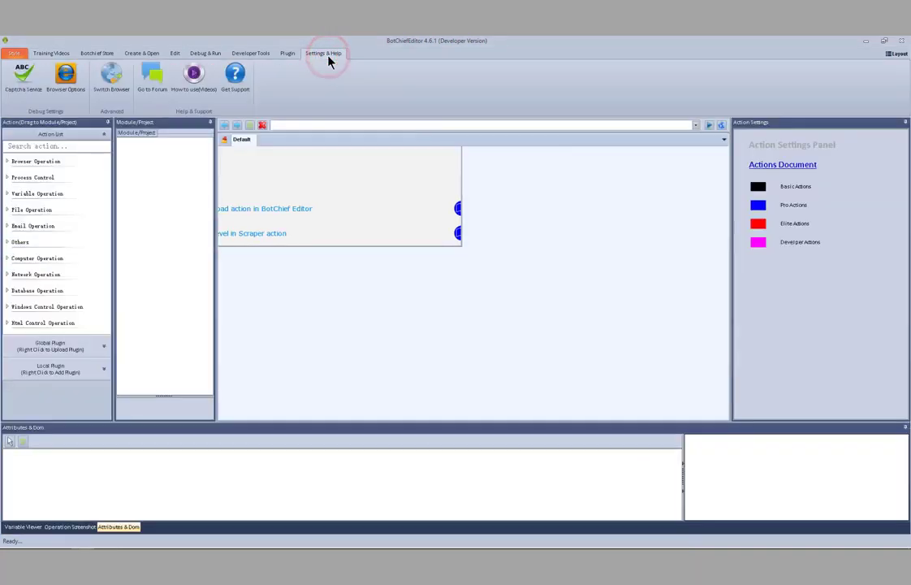
pyautogui.click(118, 85)
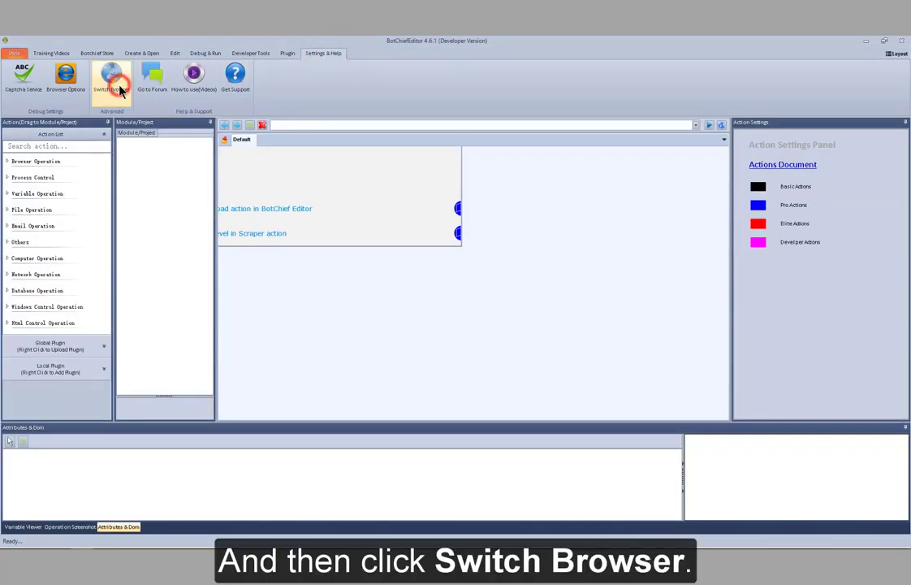
pyautogui.click(475, 331)
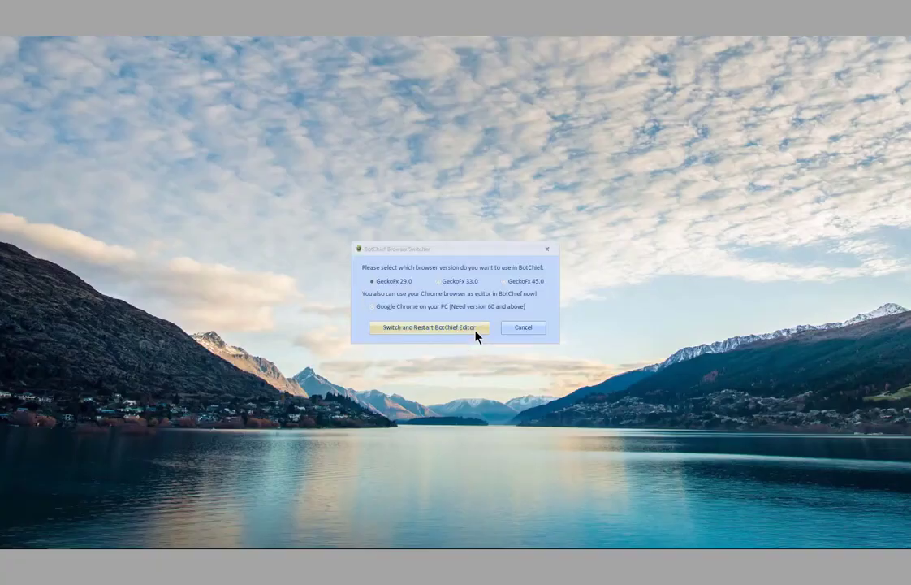
pyautogui.click(448, 313)
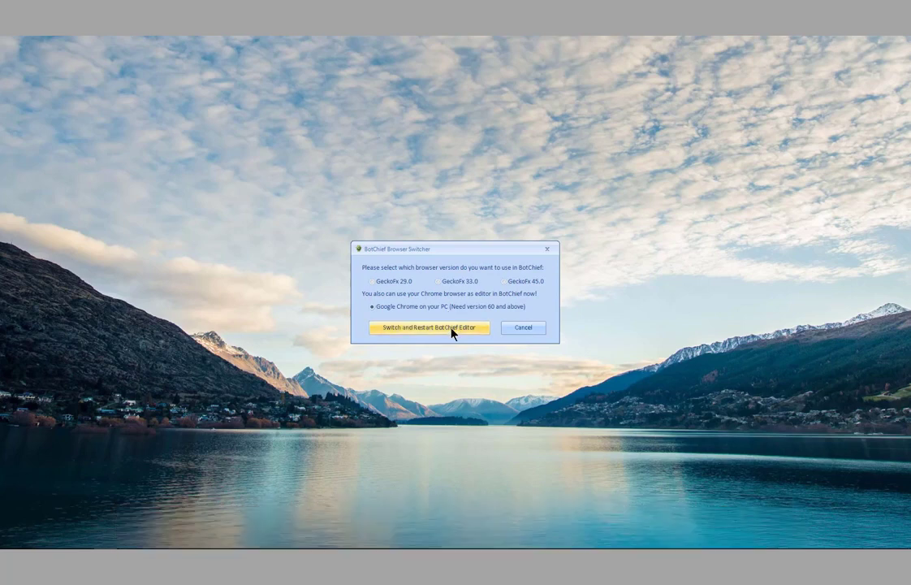
pyautogui.click(452, 328)
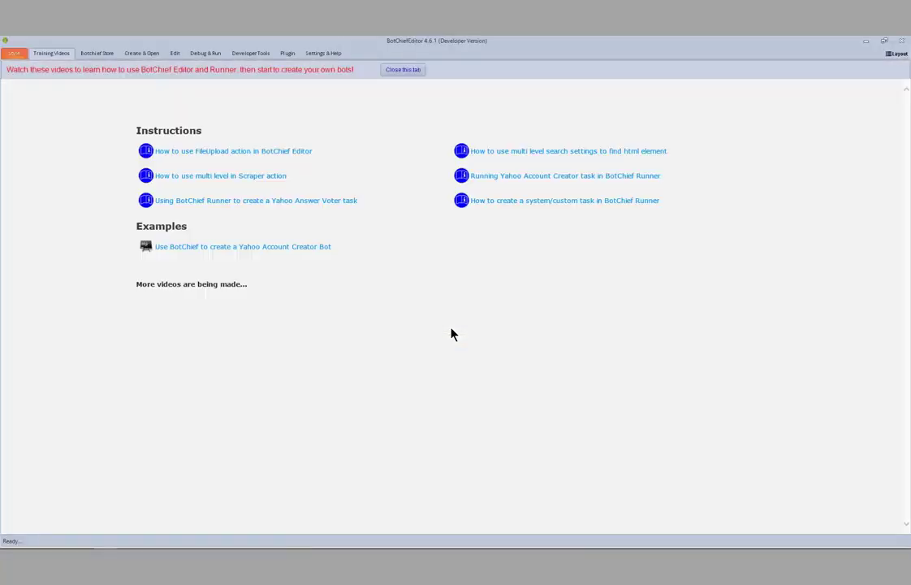
# - Close the Training Videos and Botchief Store pages, and create a module named "new module"
pyautogui.click(420, 69)
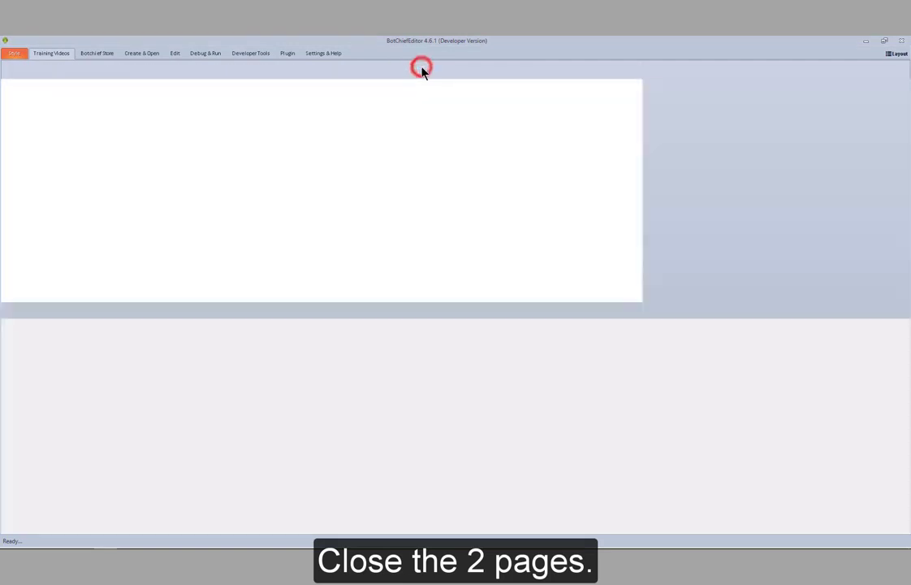
pyautogui.click(421, 70)
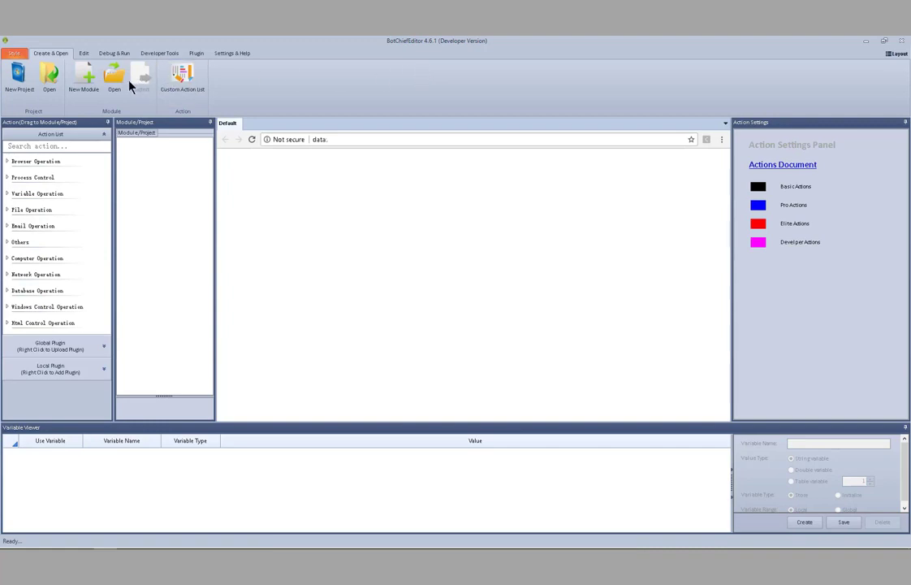
pyautogui.click(92, 84)
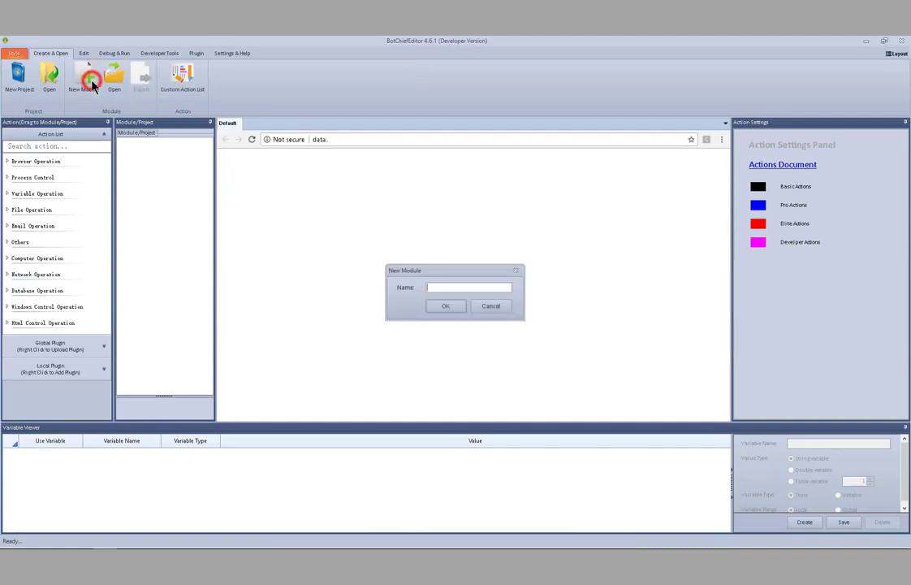
pyautogui.write('new module')
pyautogui.click(439, 306)
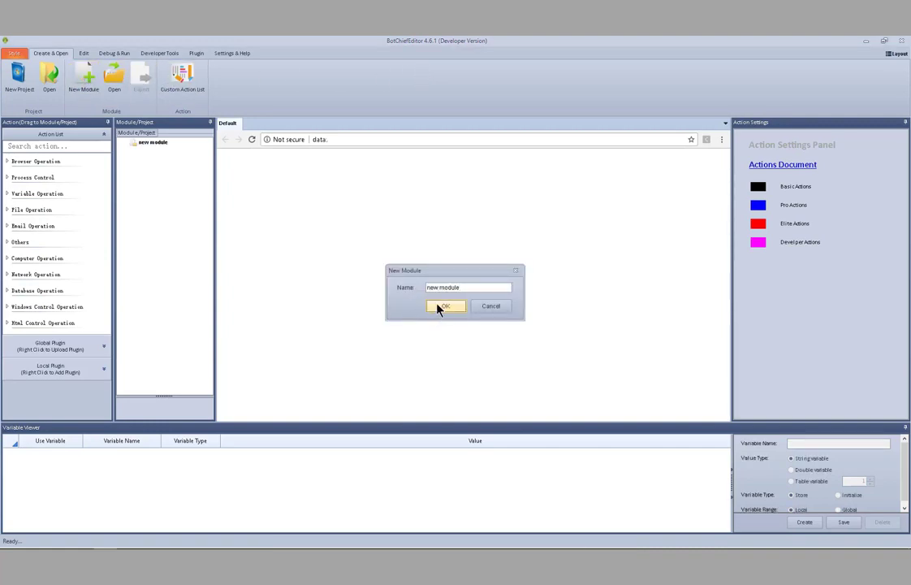
# - Add a Find Control browser action to the new module
pyautogui.rightClick(150, 142)
pyautogui.moveTo(157, 147)
pyautogui.moveTo(272, 146)
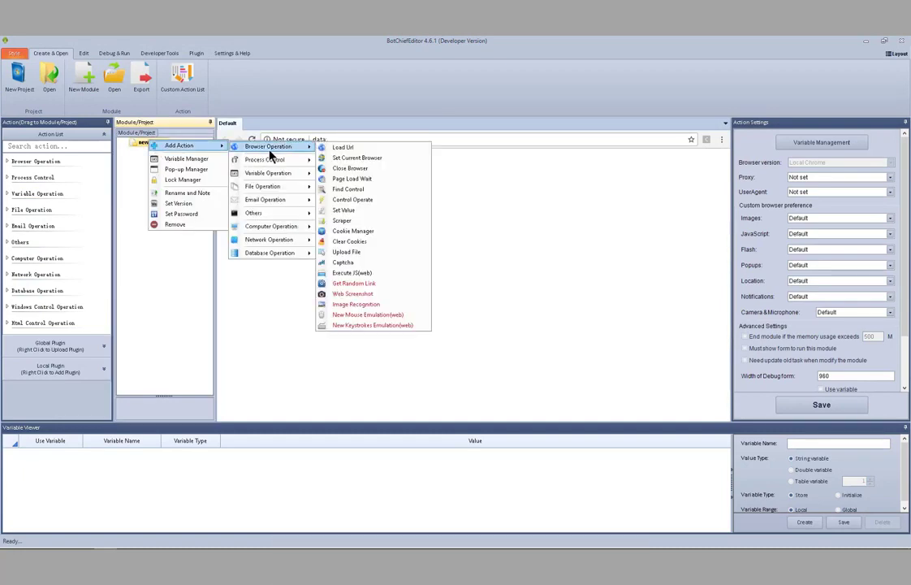
pyautogui.click(349, 188)
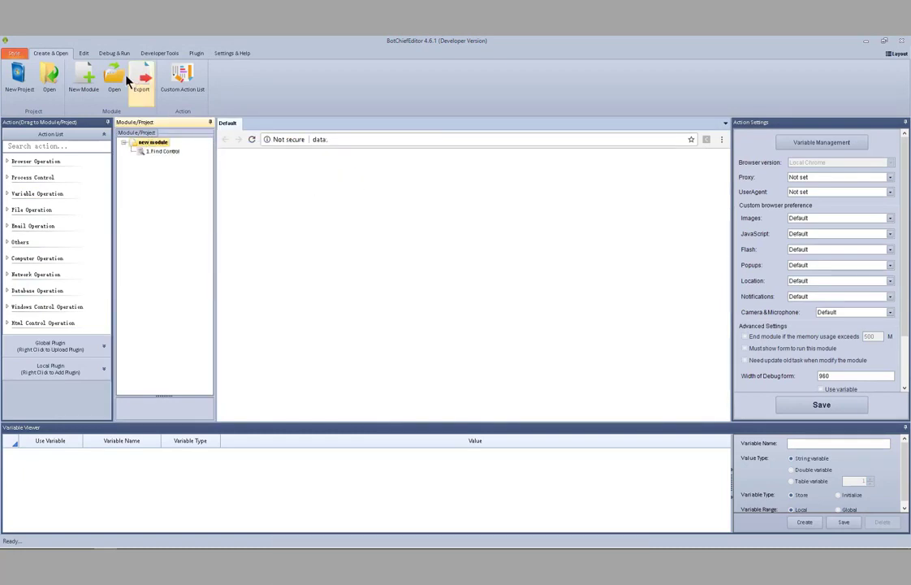
# - Add a variable named "My control" with the Control value type in the Variable Manager, and close the manager
pyautogui.click(84, 53)
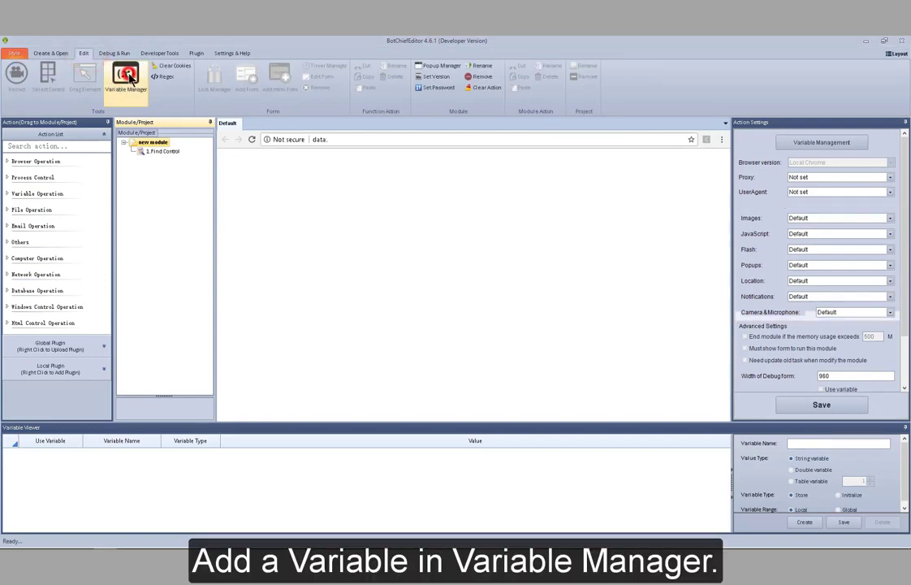
pyautogui.click(125, 77)
pyautogui.click(277, 371)
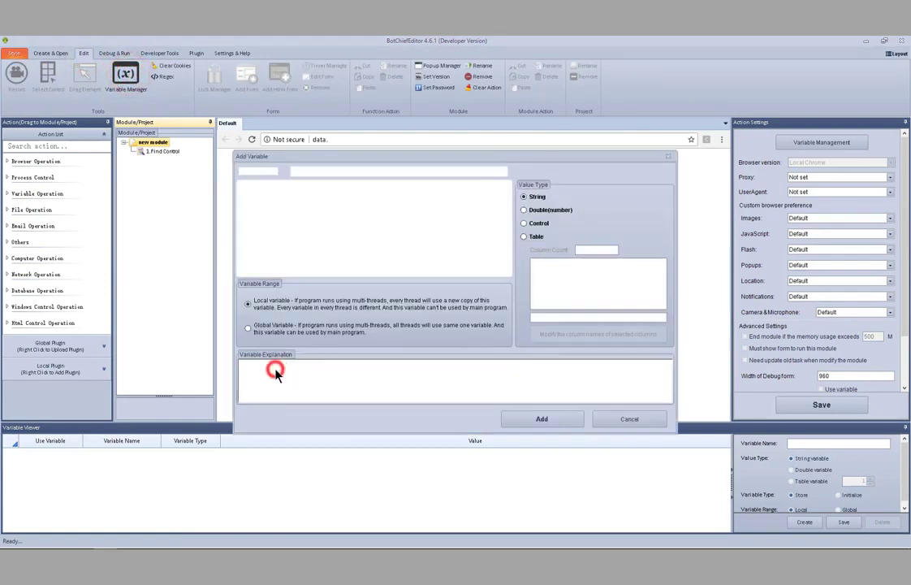
pyautogui.write('My control')
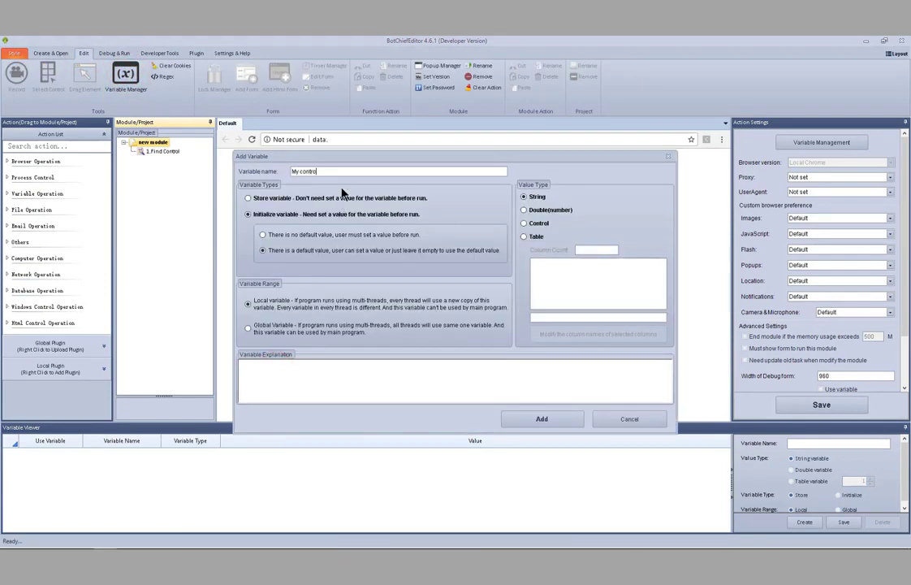
pyautogui.click(524, 222)
pyautogui.click(561, 419)
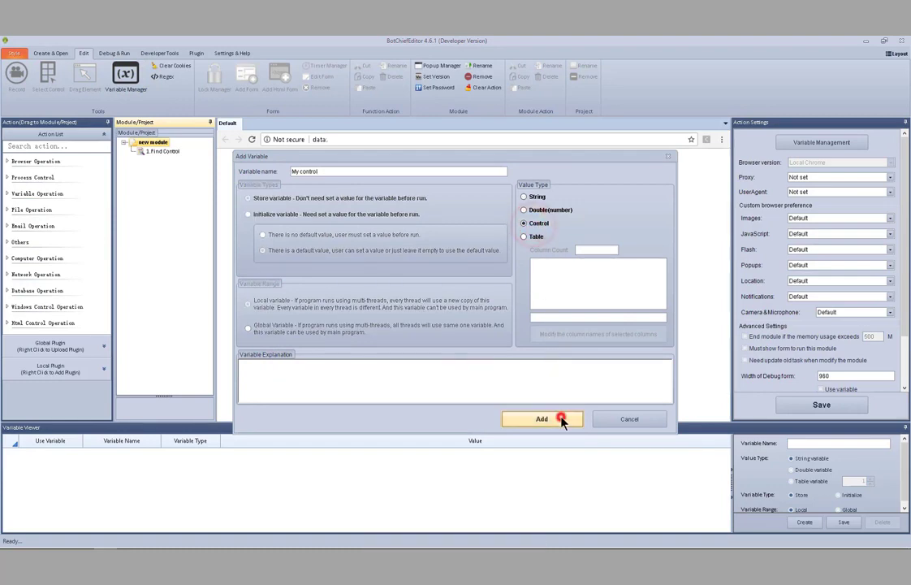
pyautogui.click(619, 392)
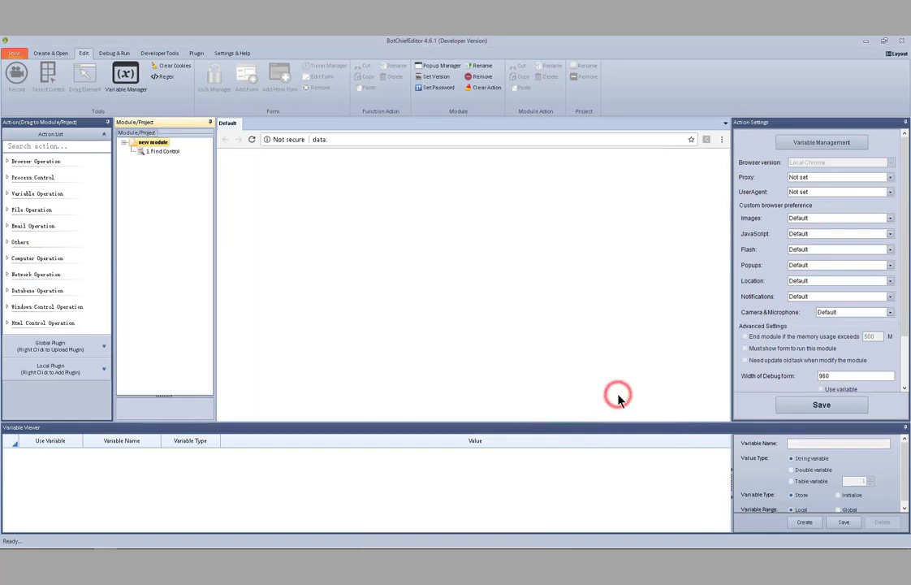
pyautogui.click(441, 139)
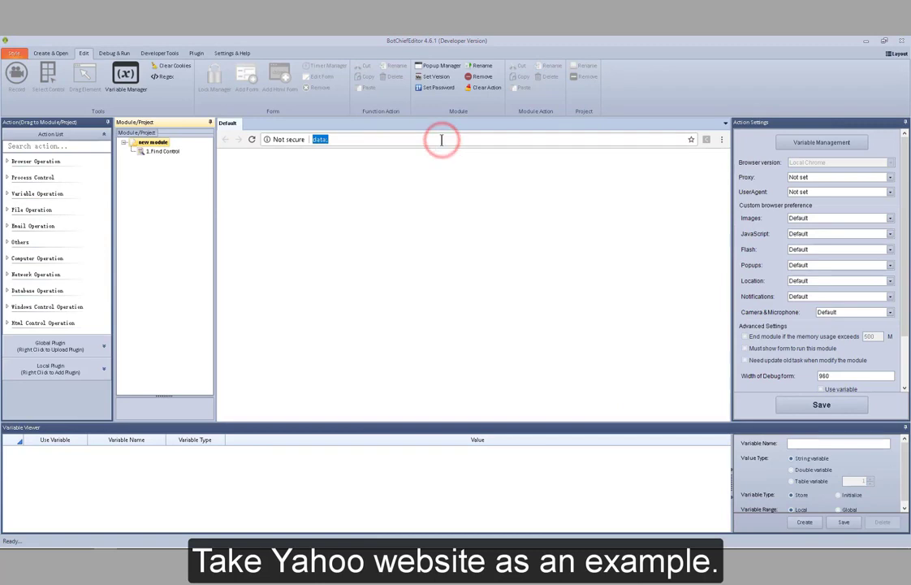
pyautogui.write('www.yahoo.com')
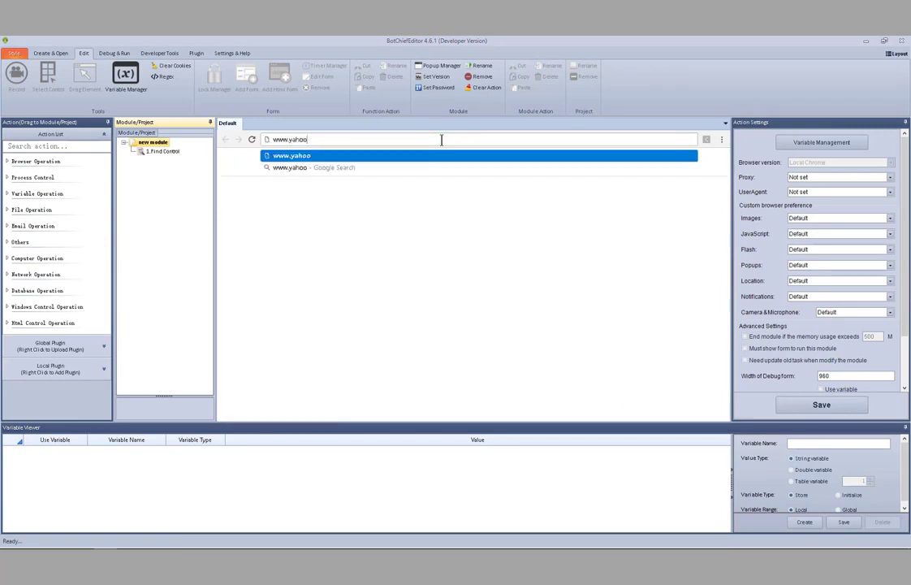
pyautogui.press('Return')
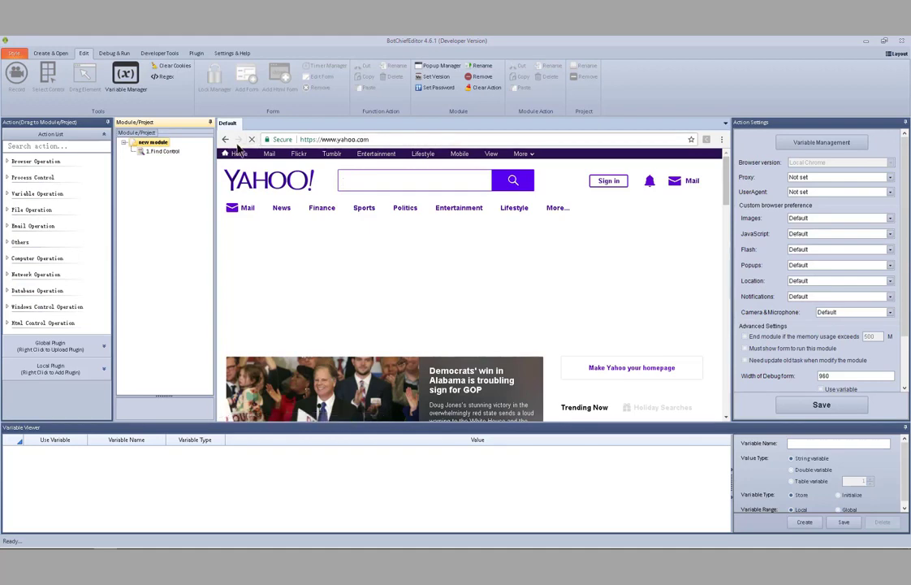
# - Show the settings of the Find Control action and inspect the Yahoo logo's source code on the page
pyautogui.click(175, 153)
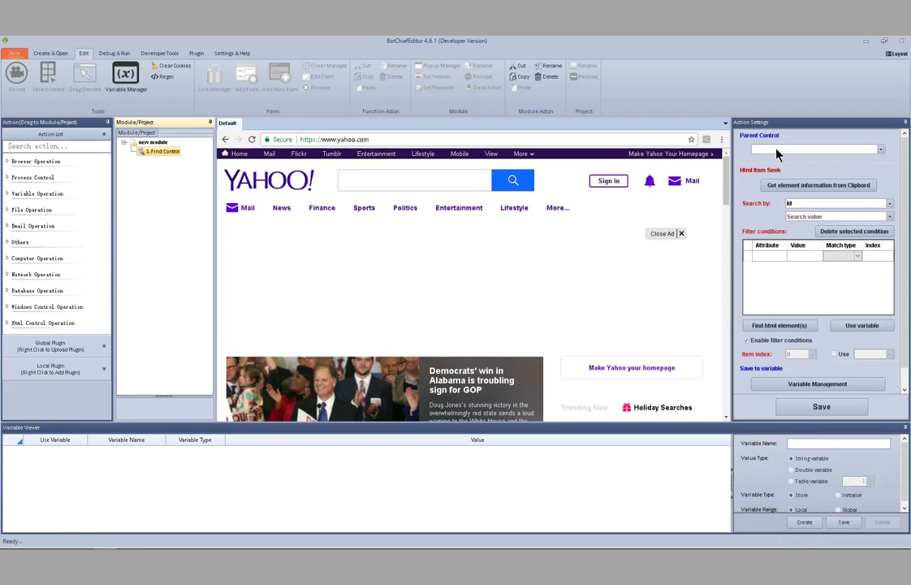
pyautogui.rightClick(281, 182)
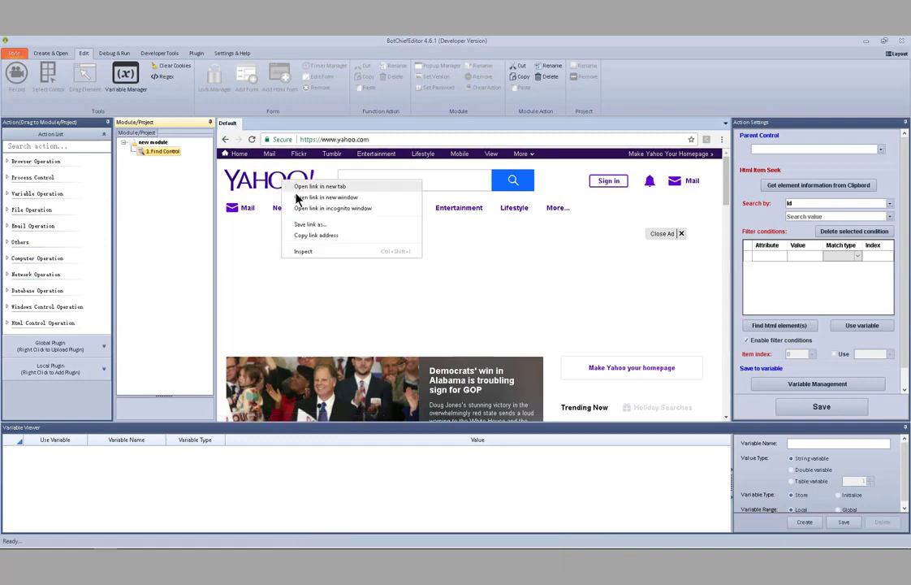
pyautogui.click(328, 251)
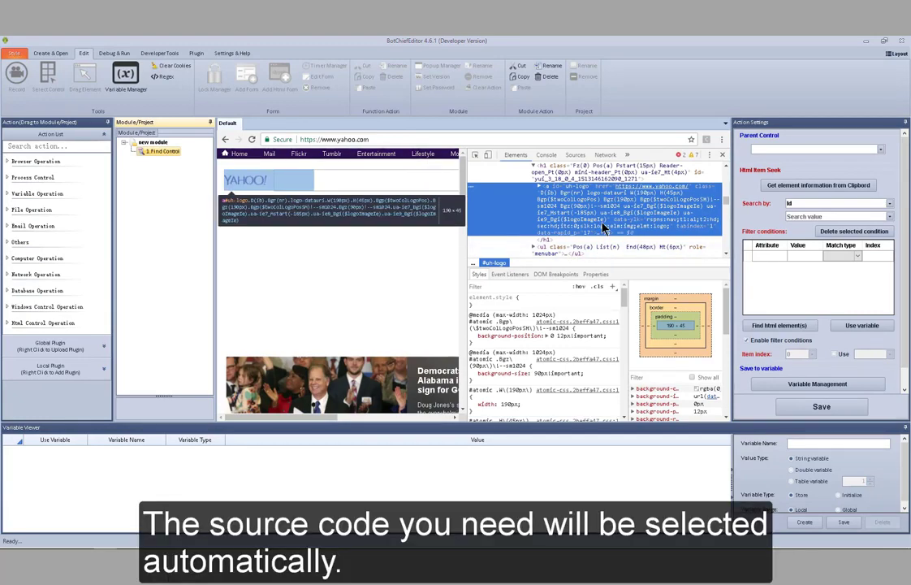
# - Pick the News link on the page with the element inspector to locate its source code
pyautogui.click(478, 155)
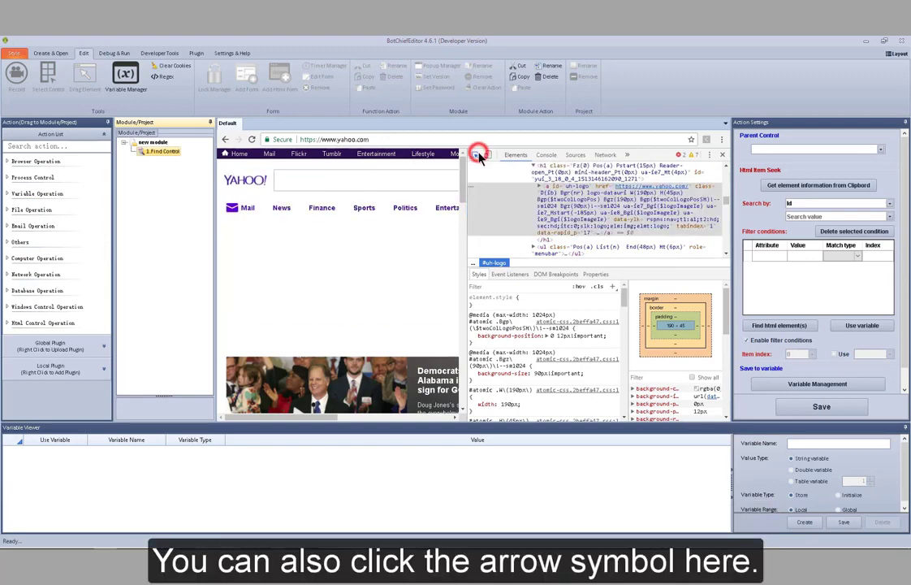
pyautogui.click(284, 209)
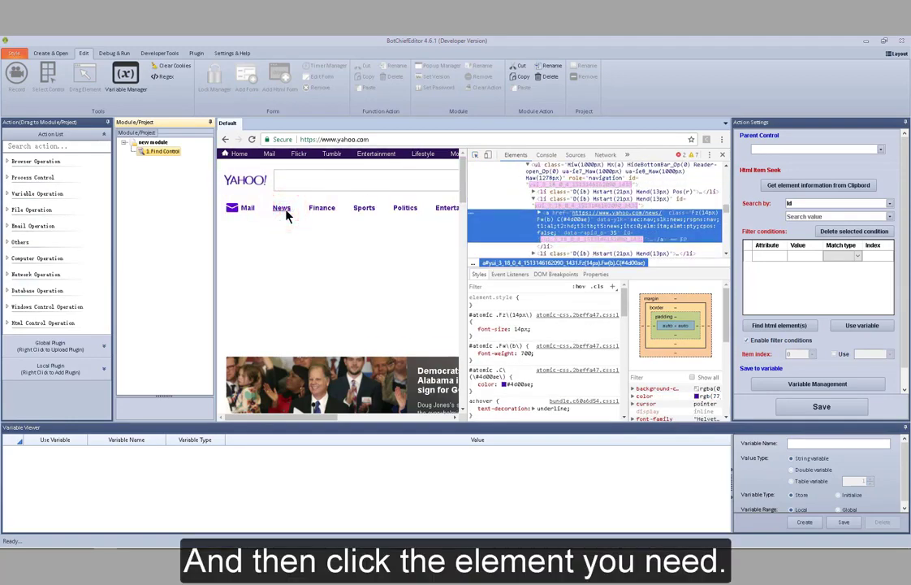
# - Pick the Yahoo logo with the element inspector and copy its outerHTML from the source code
pyautogui.click(476, 155)
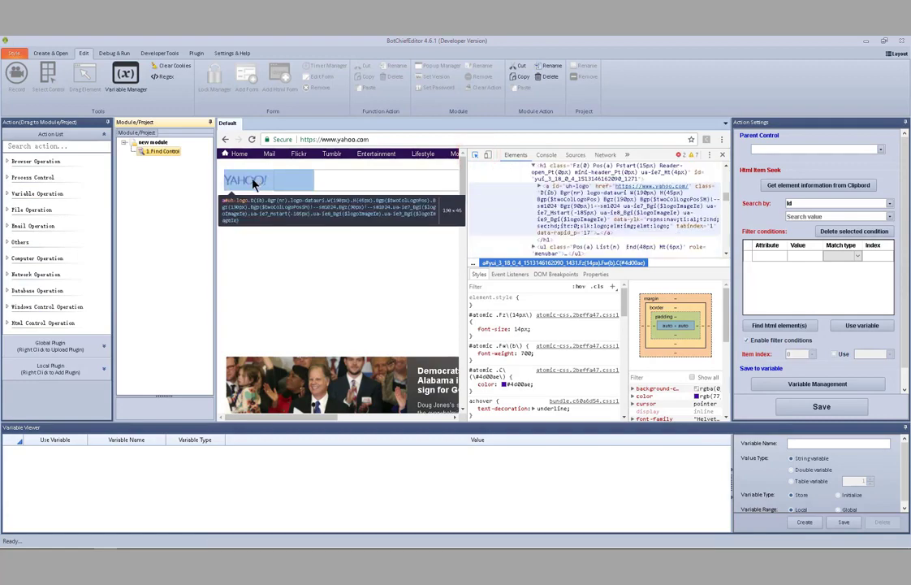
pyautogui.click(252, 183)
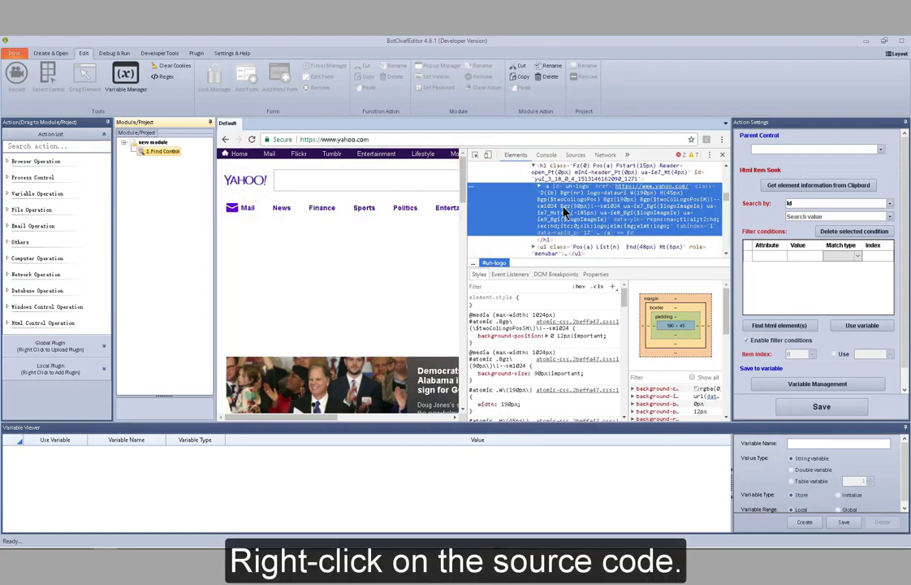
pyautogui.rightClick(566, 213)
pyautogui.moveTo(610, 246)
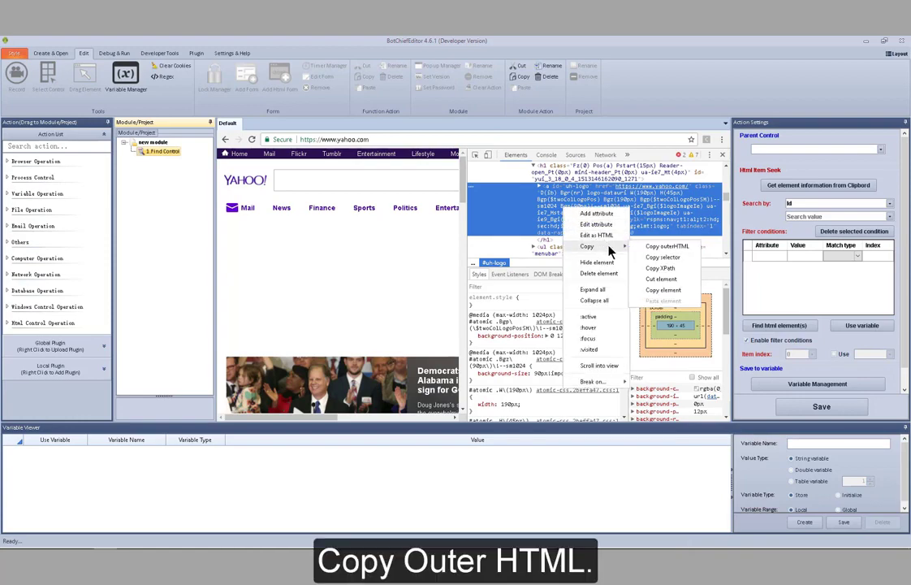
pyautogui.click(664, 248)
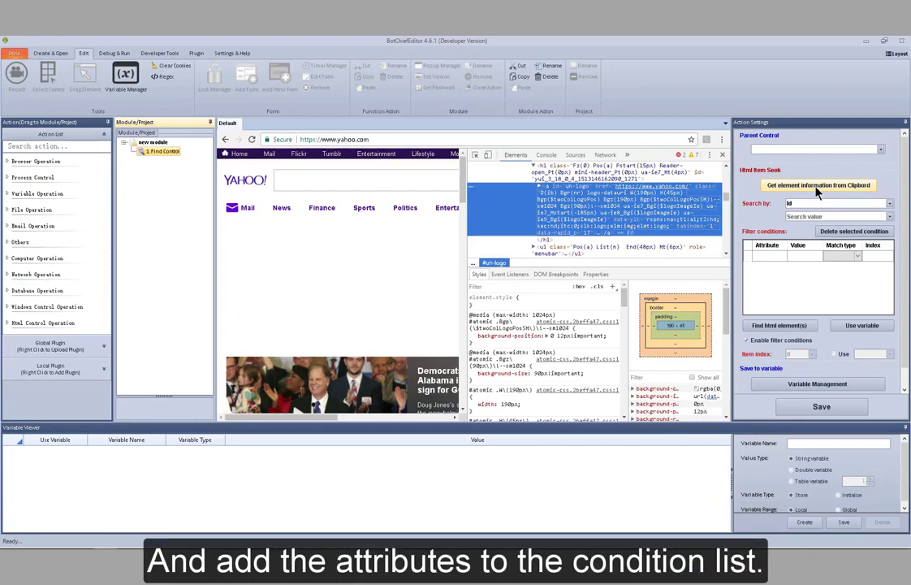
# - Fill the Find Control search and filter conditions from the clipboard's element information, and run the HTML element search
pyautogui.click(817, 187)
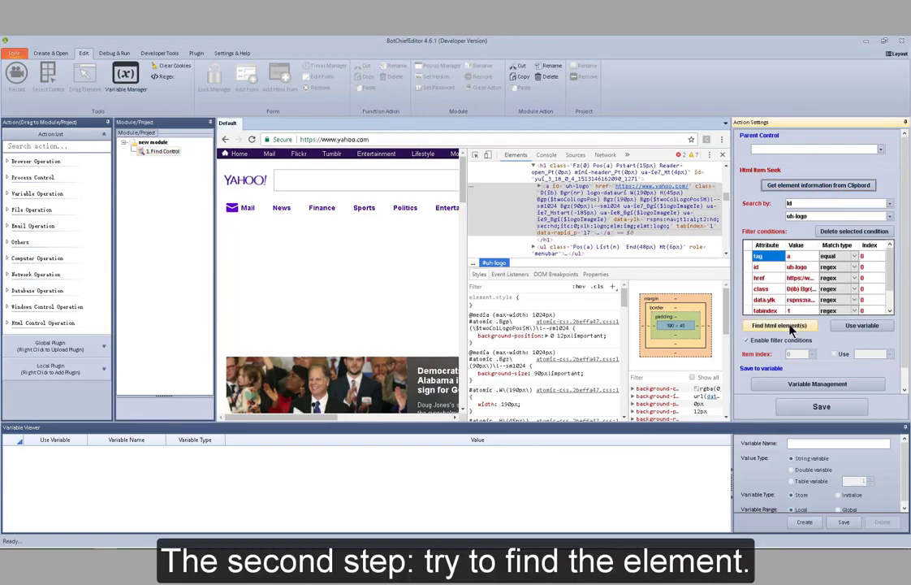
pyautogui.click(782, 325)
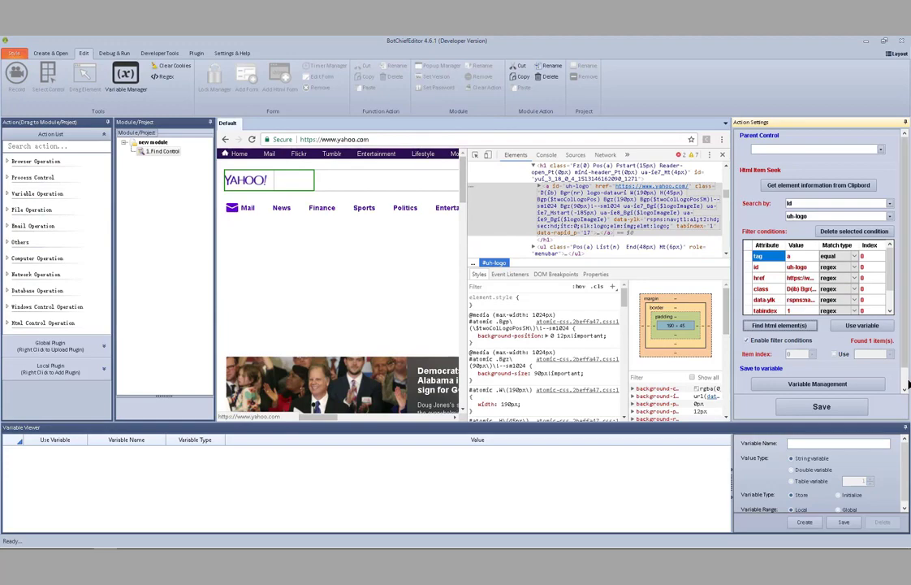
# - Set the Find Control action to store the found element in the "My control" variable, and save the action
pyautogui.scroll(-1, 905, 377)
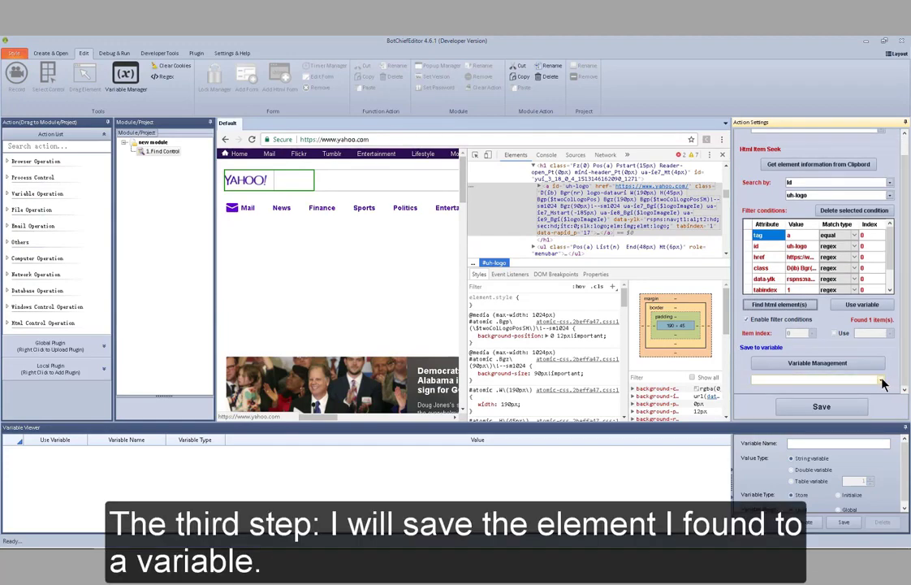
pyautogui.click(881, 380)
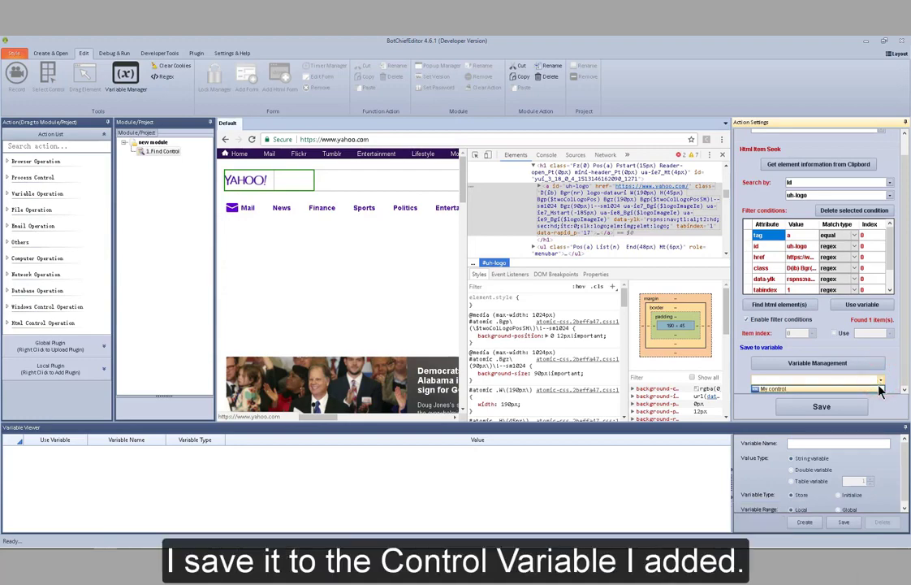
pyautogui.click(881, 389)
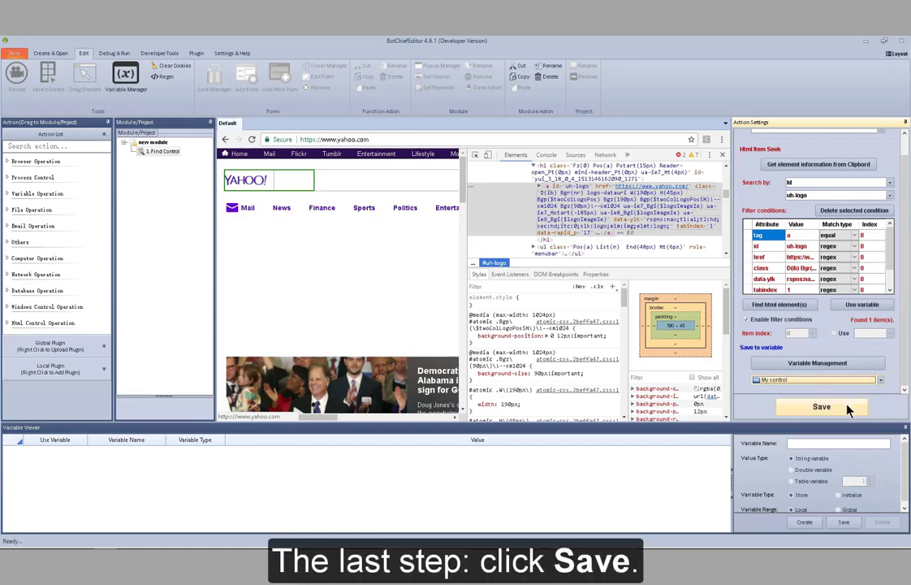
pyautogui.click(847, 408)
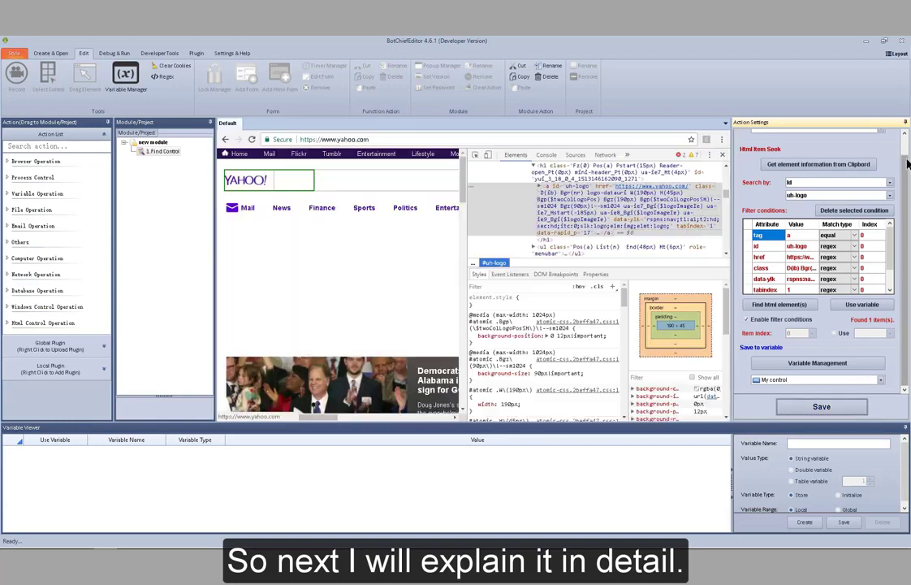
pyautogui.moveTo(905, 157); pyautogui.dragTo(904, 143)
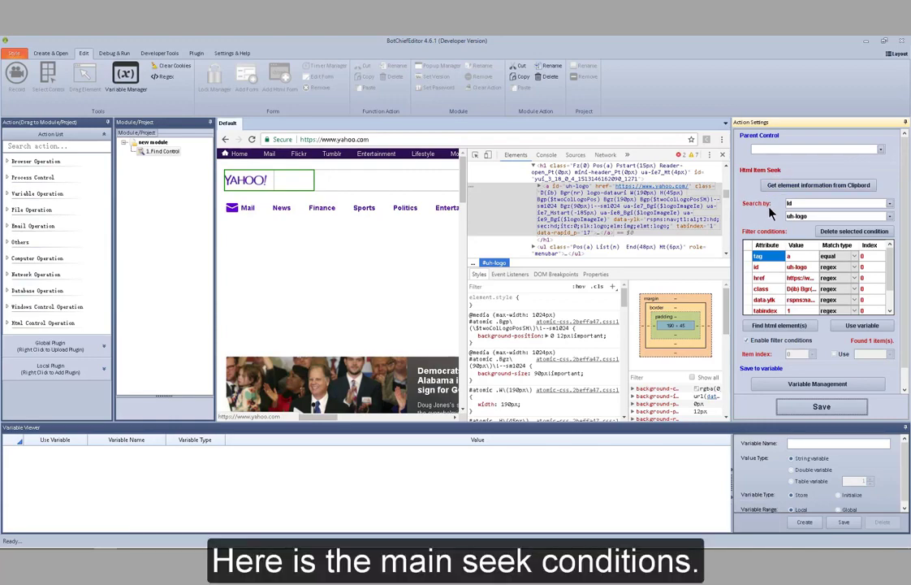
# - Set the Find Control search condition to XPath and copy the Yahoo logo's XPath from the source code
pyautogui.click(888, 204)
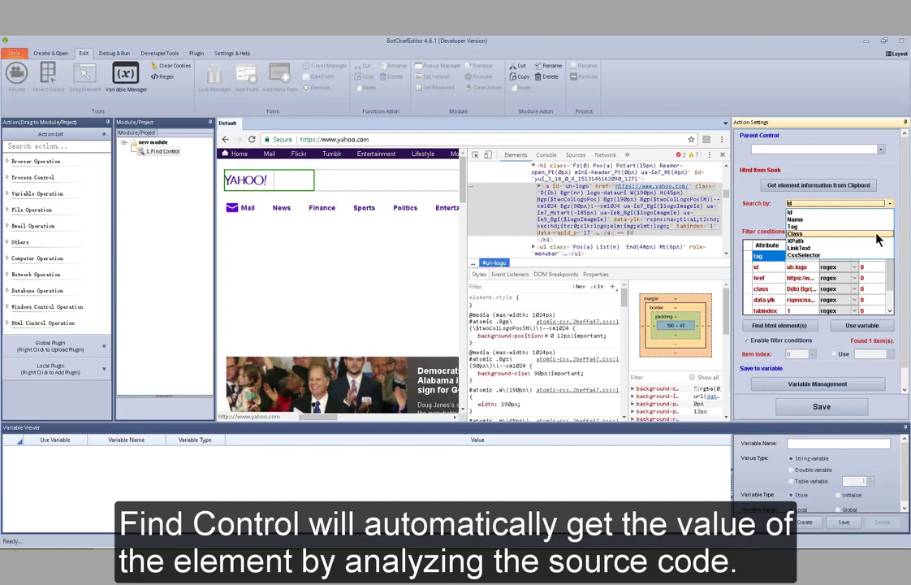
pyautogui.click(799, 213)
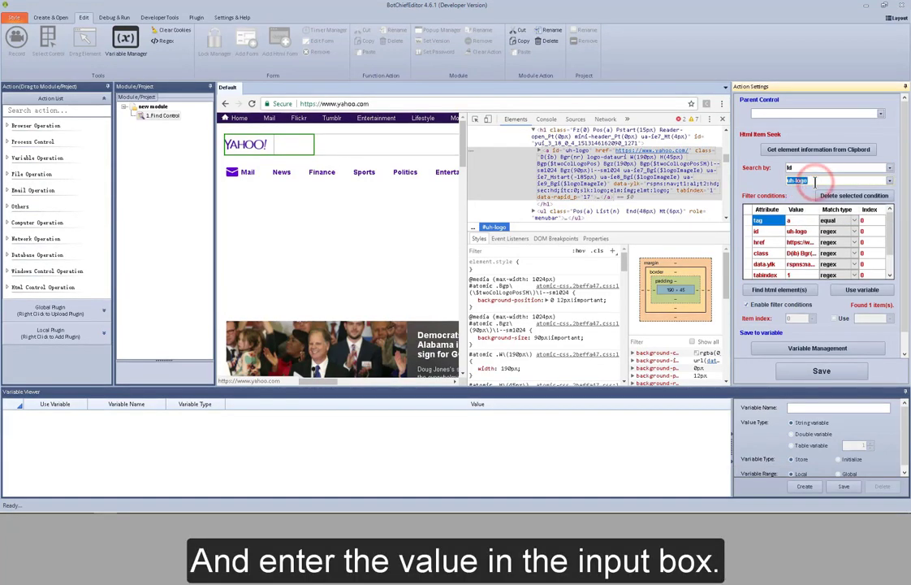
pyautogui.click(889, 167)
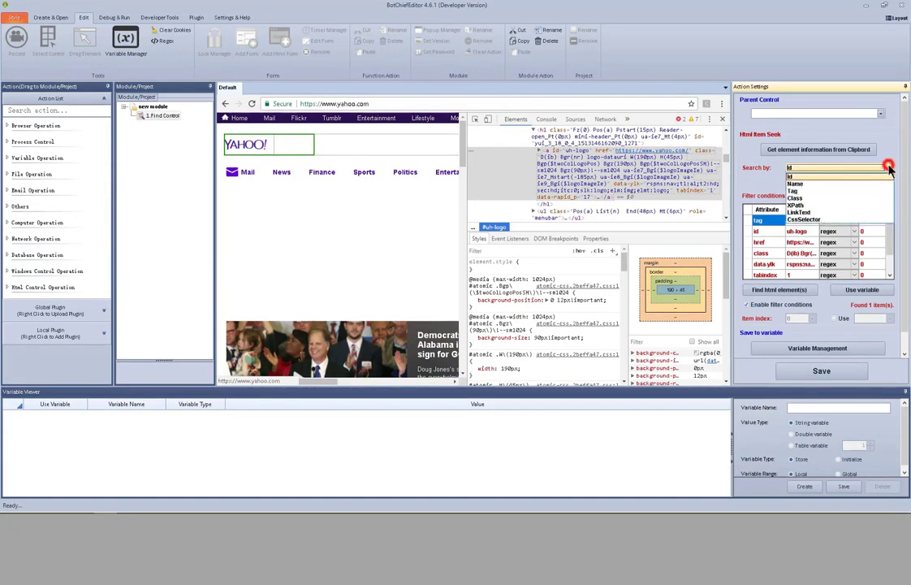
pyautogui.click(862, 208)
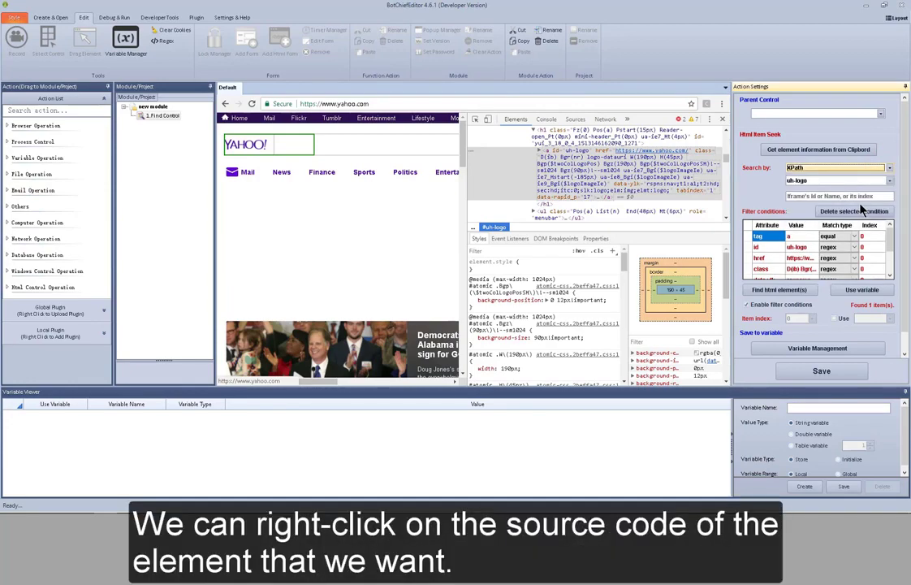
pyautogui.rightClick(637, 177)
pyautogui.moveTo(646, 217)
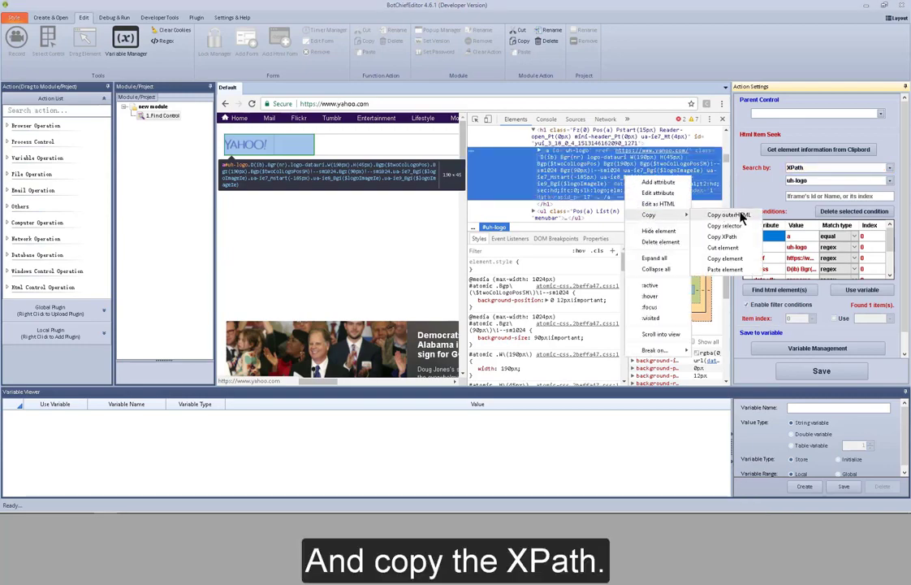
pyautogui.click(725, 237)
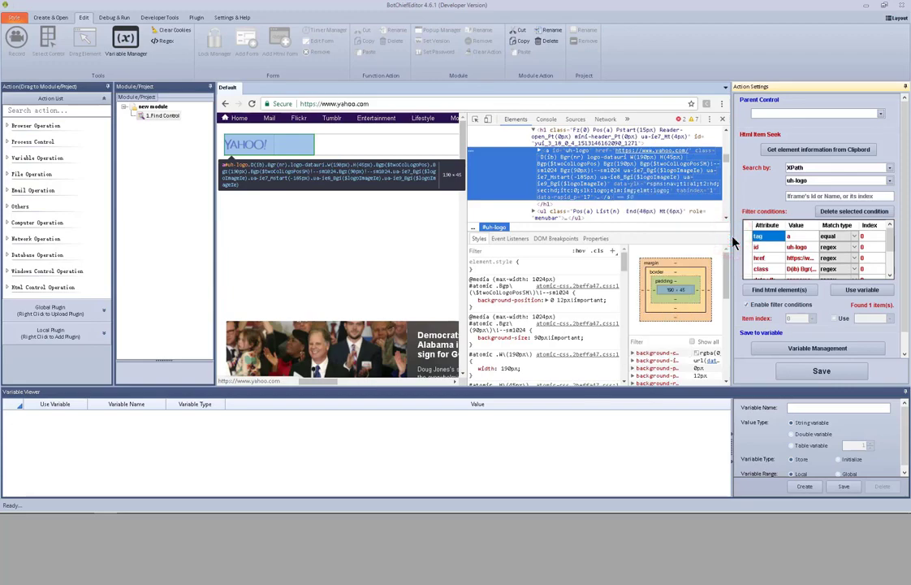
pyautogui.doubleClick(824, 181)
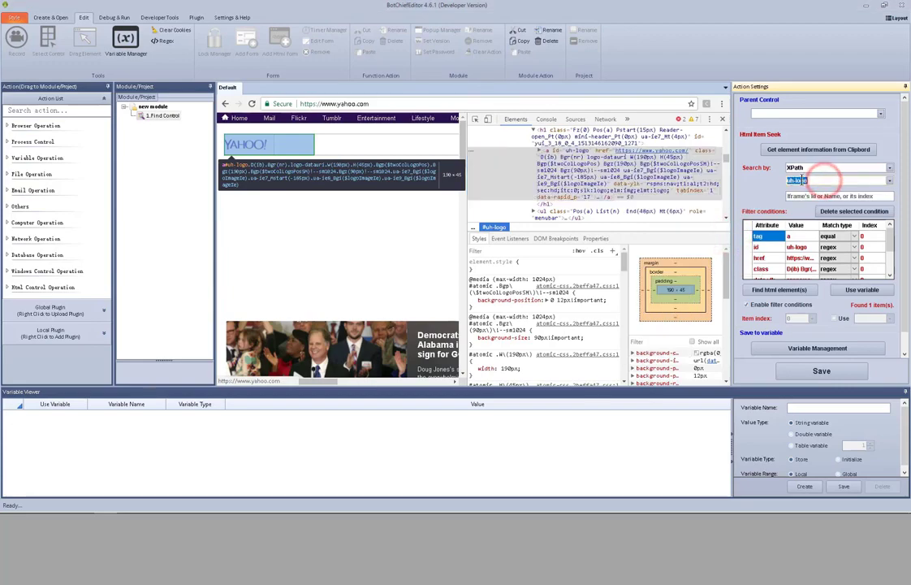
pyautogui.rightClick(823, 181)
pyautogui.click(817, 216)
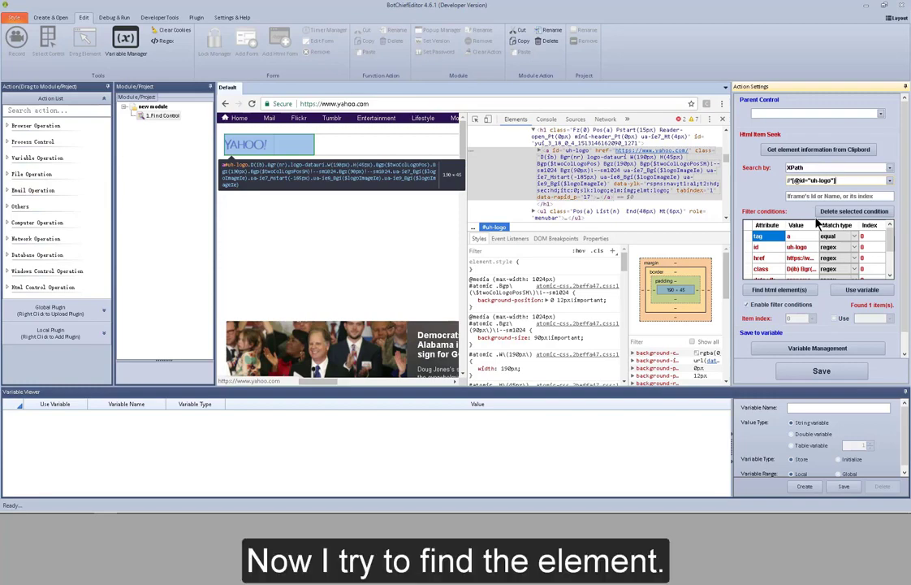
pyautogui.click(802, 292)
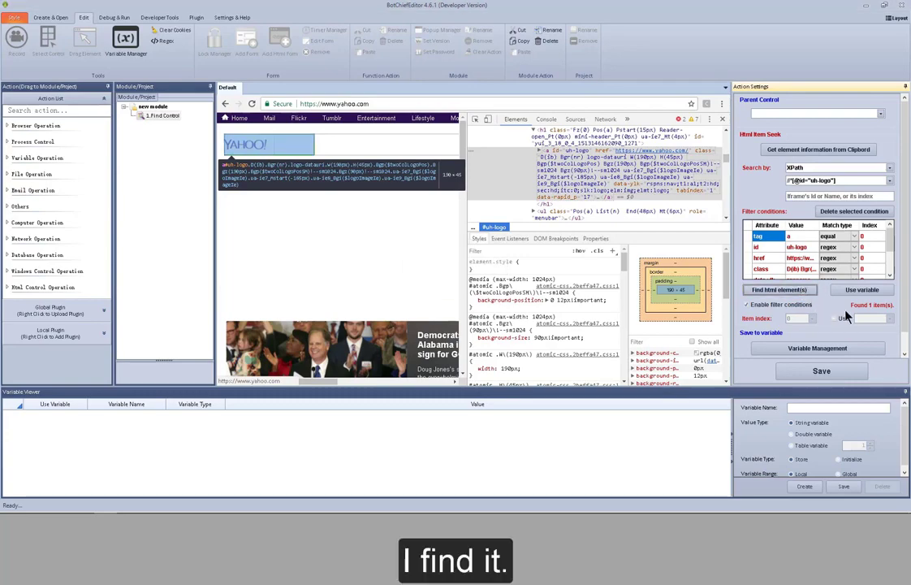
# - Set the search condition to LinkText with the value "News", and run the HTML element search with filter conditions disabled
pyautogui.click(890, 168)
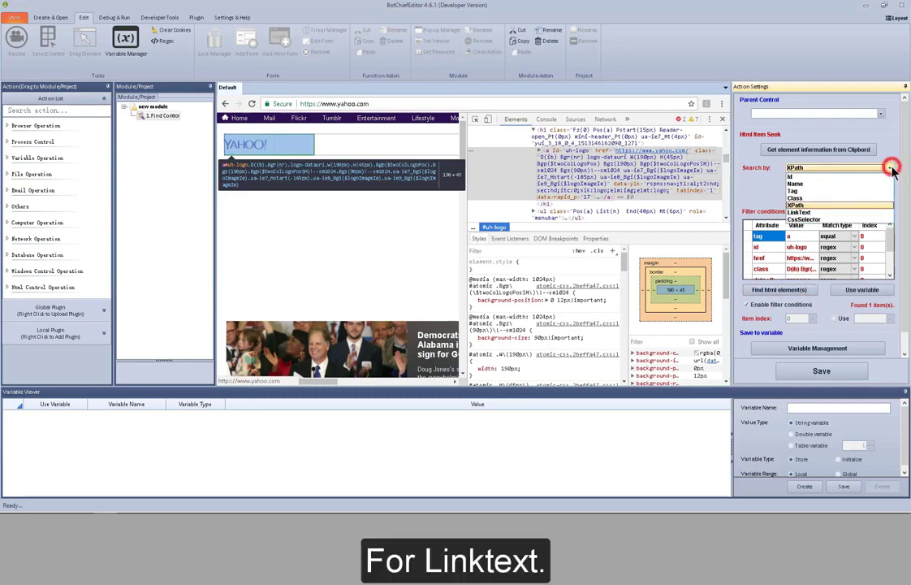
pyautogui.click(816, 212)
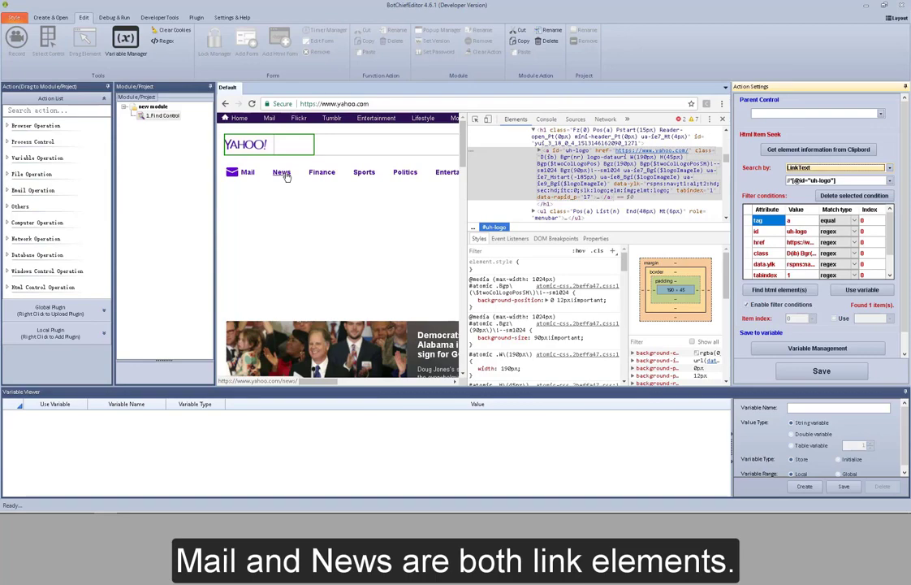
pyautogui.doubleClick(838, 179)
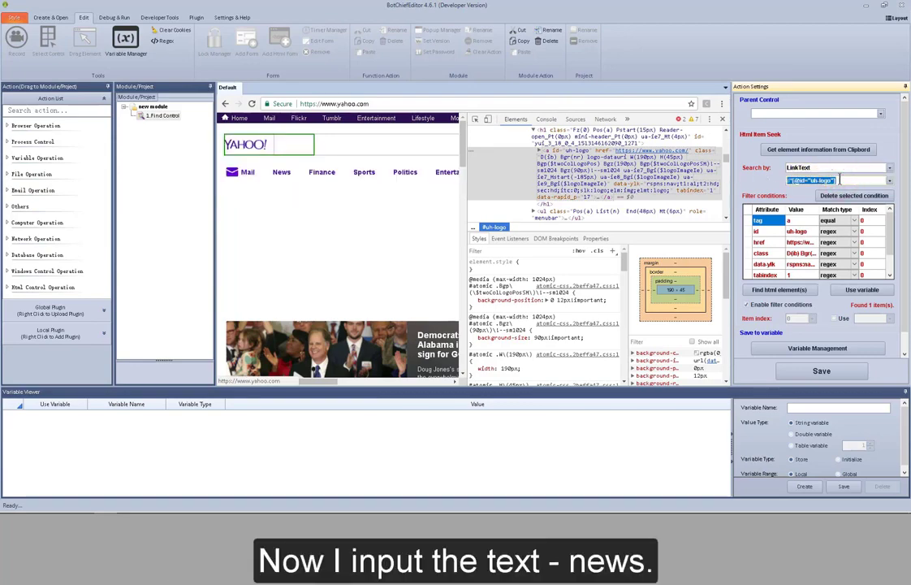
pyautogui.write('News')
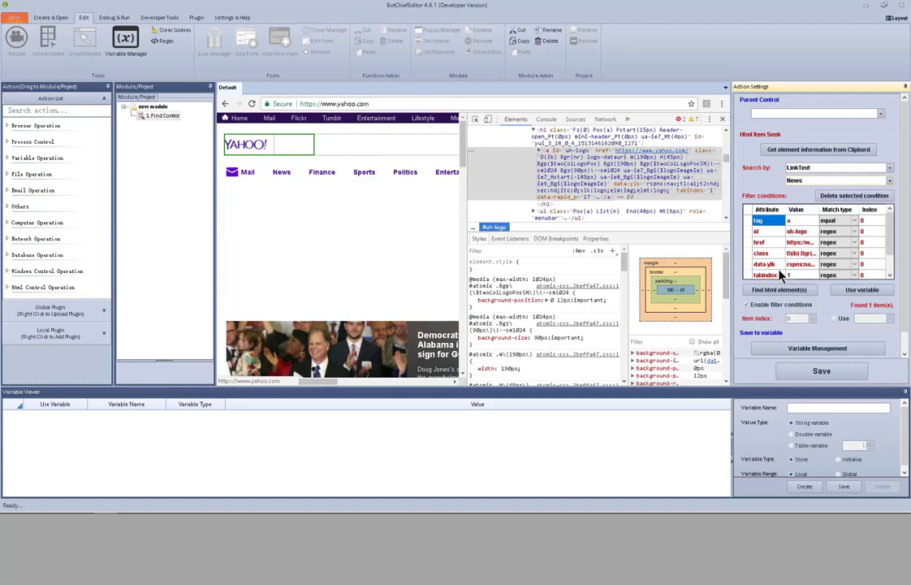
pyautogui.click(774, 309)
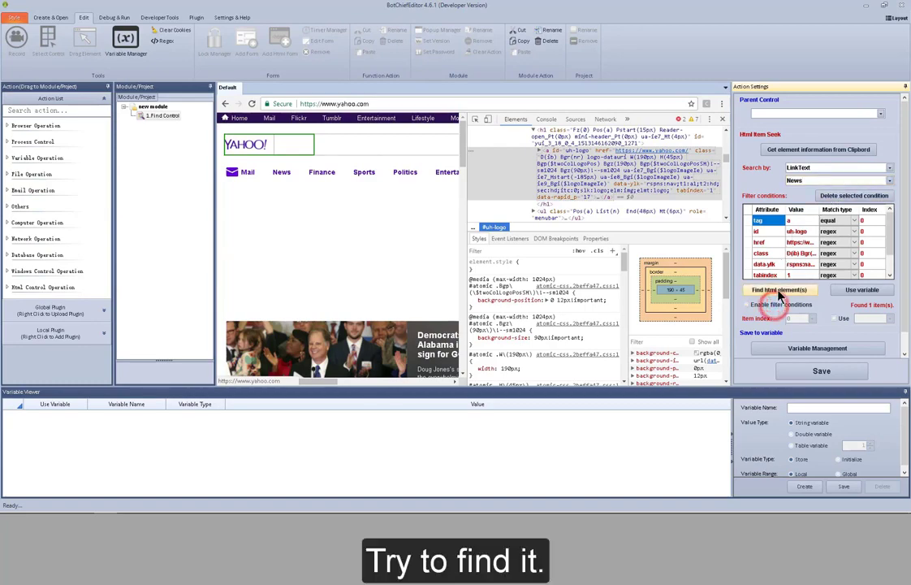
pyautogui.click(779, 293)
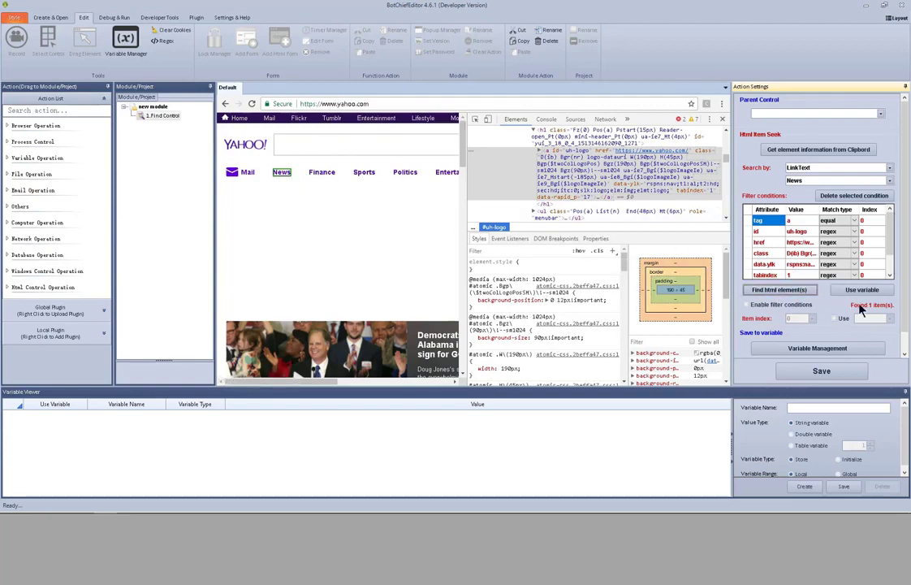
# - Set the search condition to CssSelector and copy the Yahoo logo's selector from the source code
pyautogui.click(889, 168)
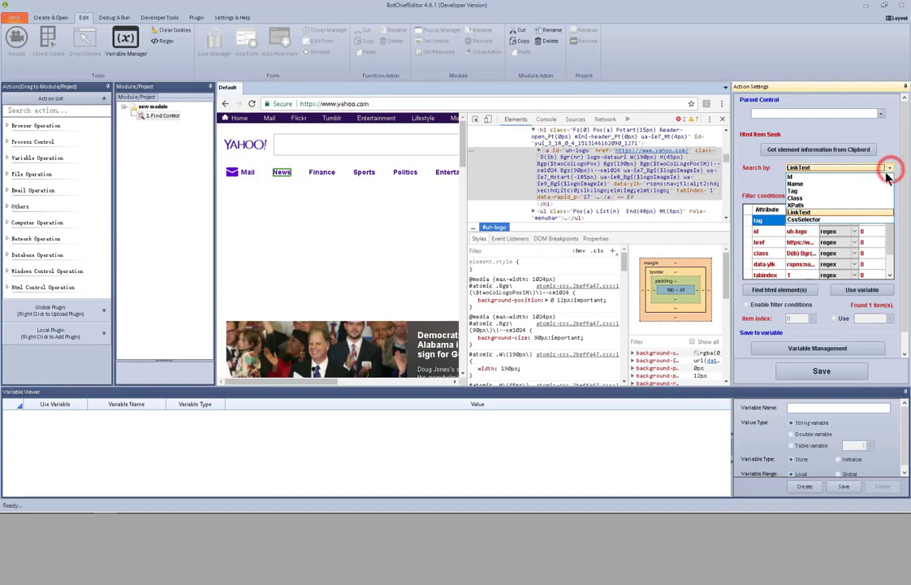
pyautogui.click(826, 221)
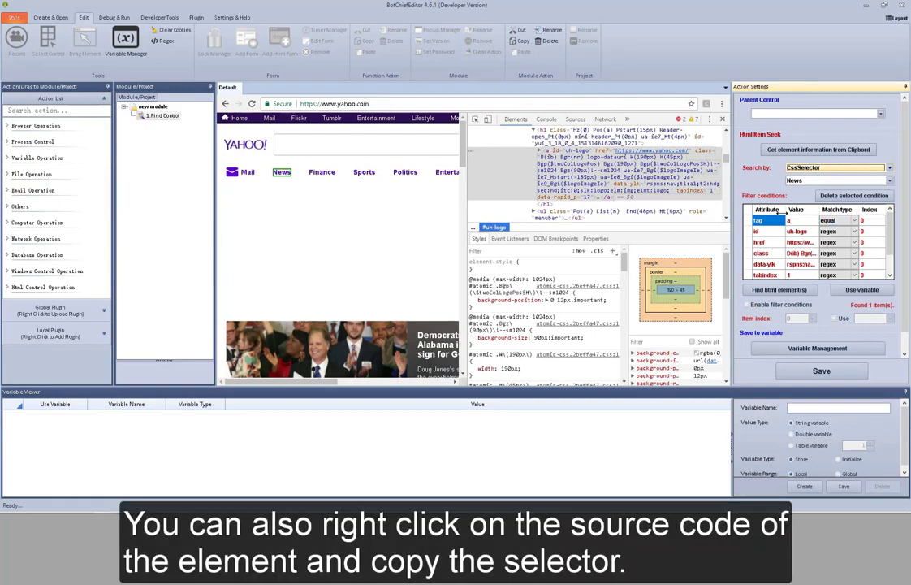
pyautogui.rightClick(590, 168)
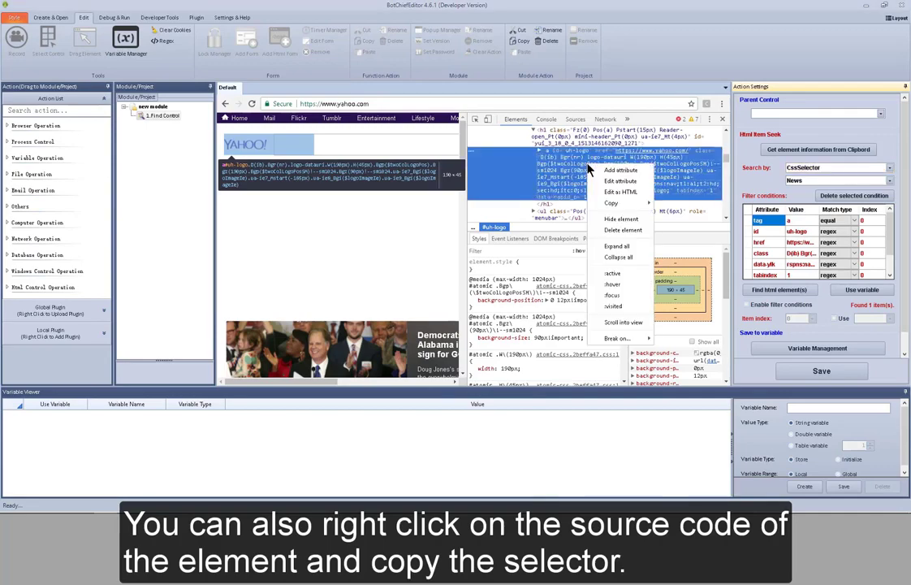
pyautogui.moveTo(614, 203)
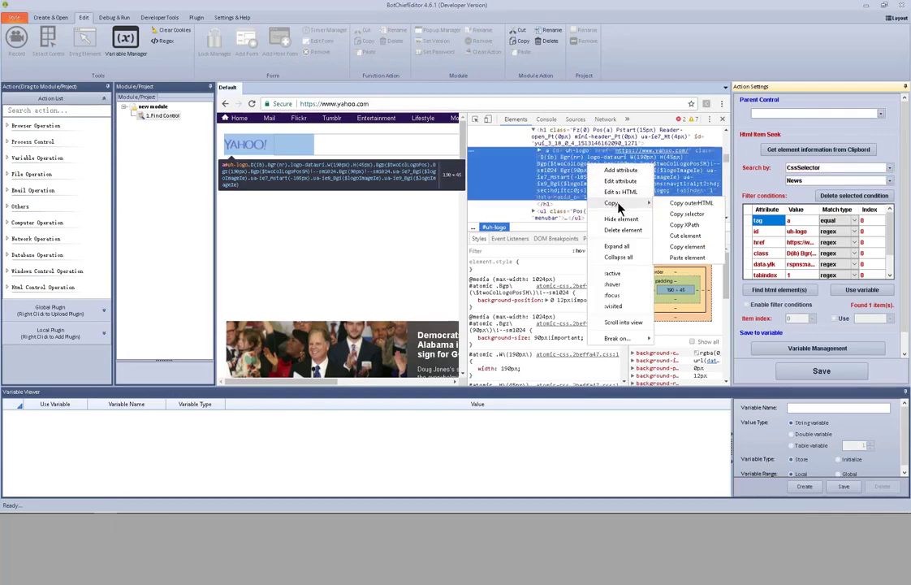
pyautogui.click(690, 213)
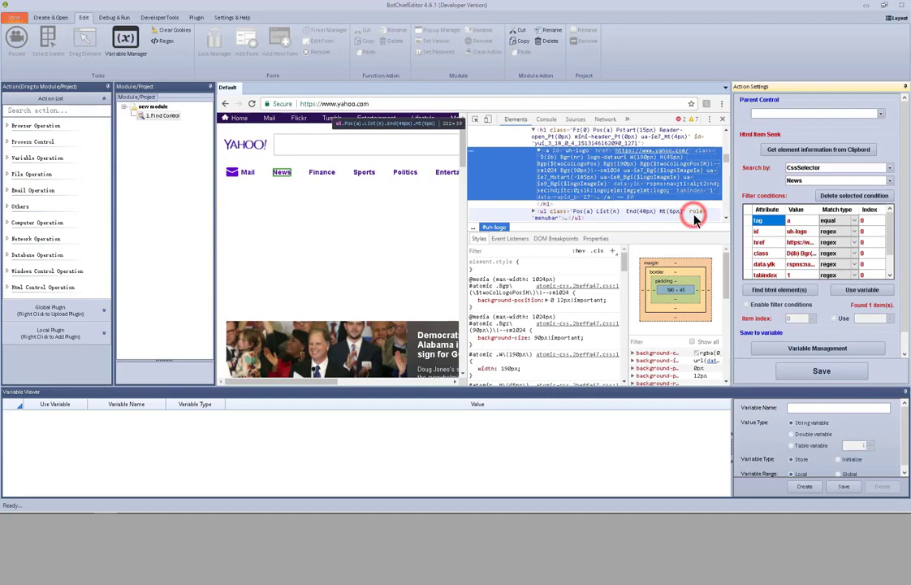
# - Replace the search value with the copied selector #uh-logo and run the HTML element search
pyautogui.doubleClick(796, 179)
pyautogui.rightClick(797, 180)
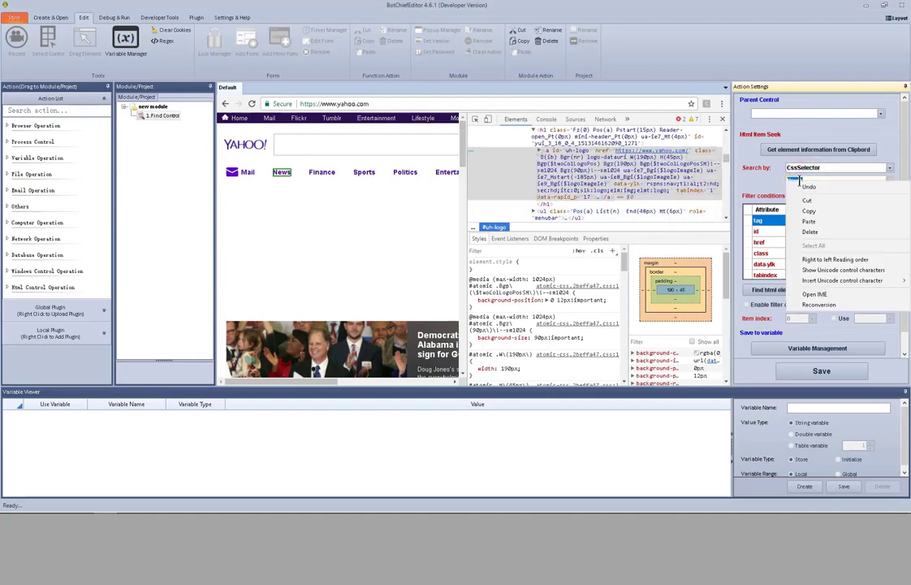
pyautogui.click(808, 221)
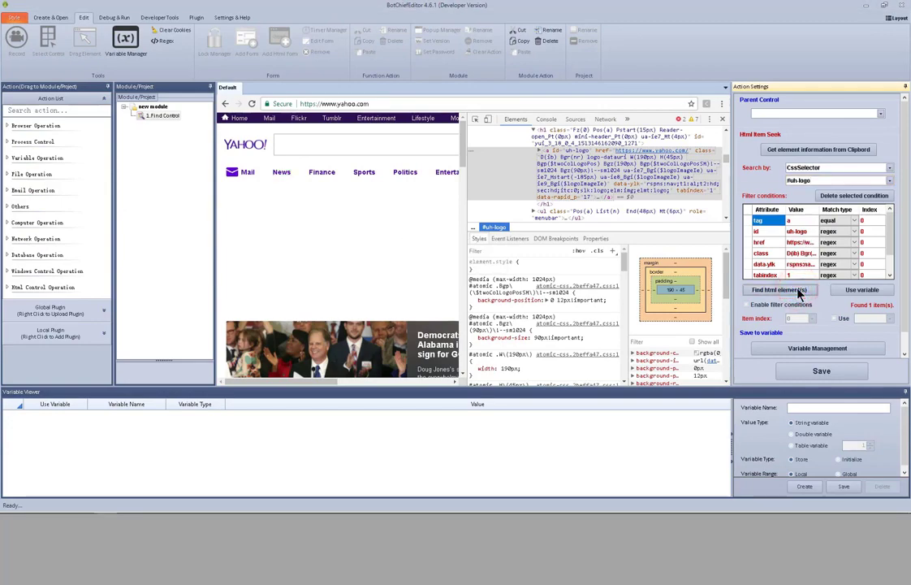
pyautogui.click(800, 294)
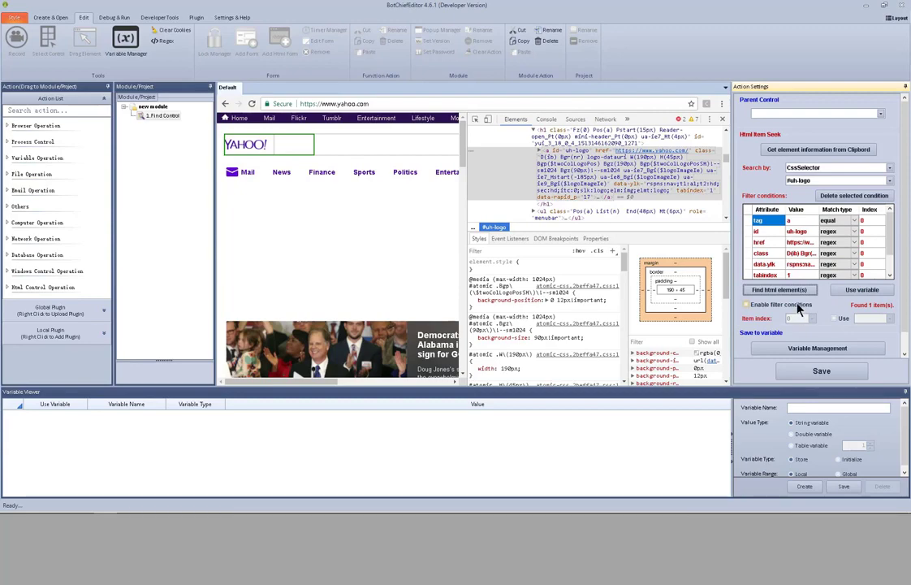
# - Enable the filter conditions for the Find Control action
pyautogui.click(796, 305)
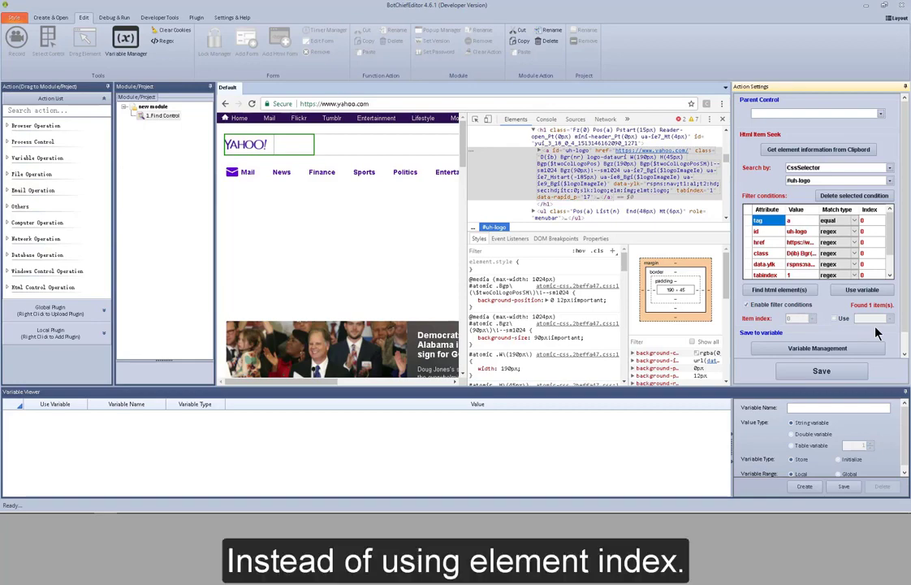
pyautogui.click(902, 355)
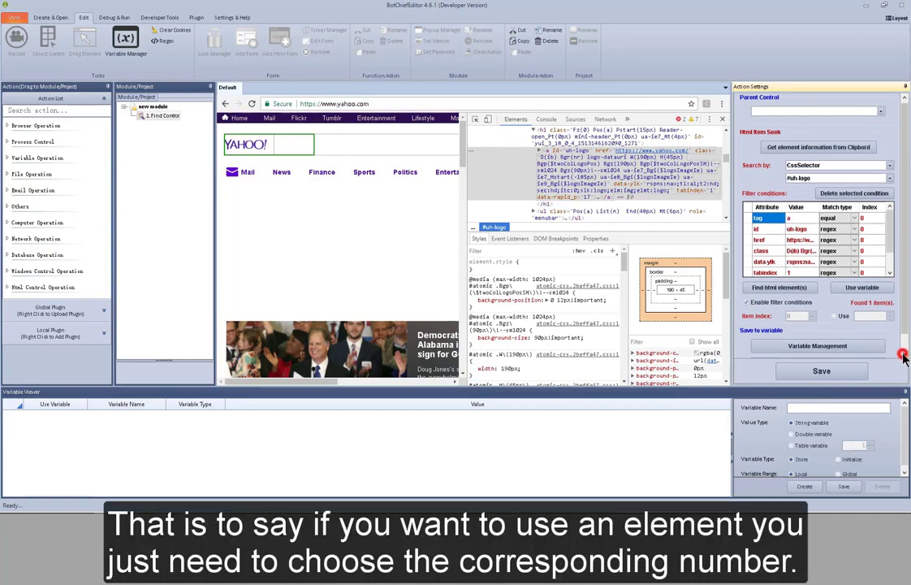
pyautogui.click(903, 355)
pyautogui.click(903, 355)
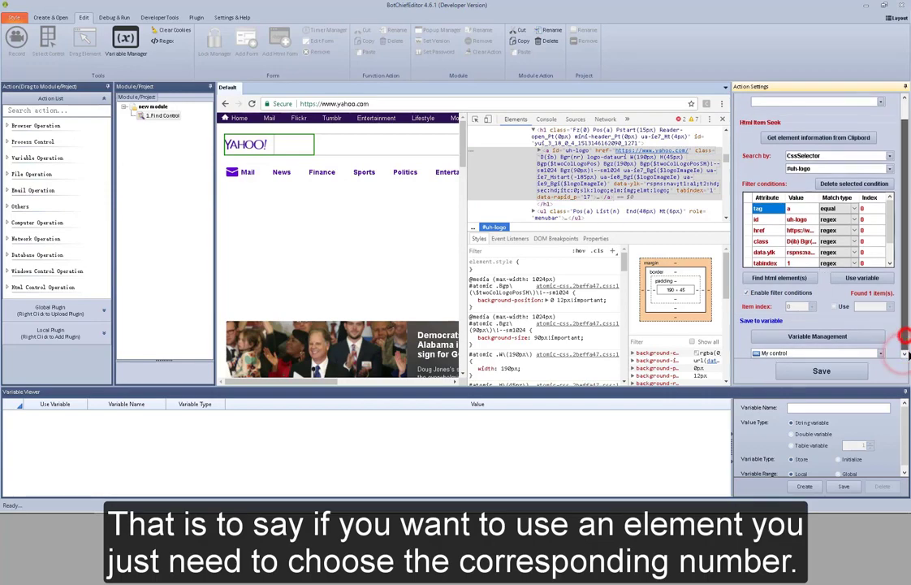
pyautogui.moveTo(902, 334); pyautogui.dragTo(908, 355)
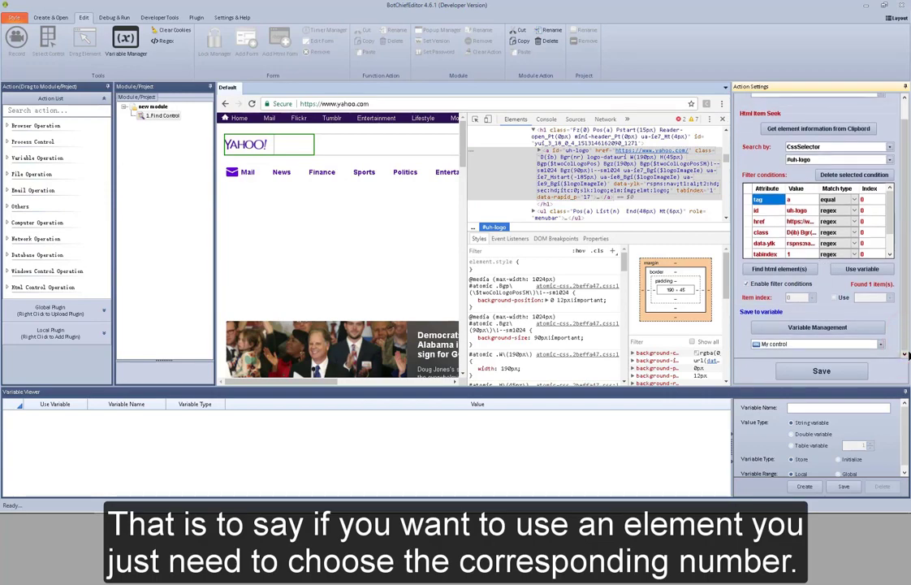